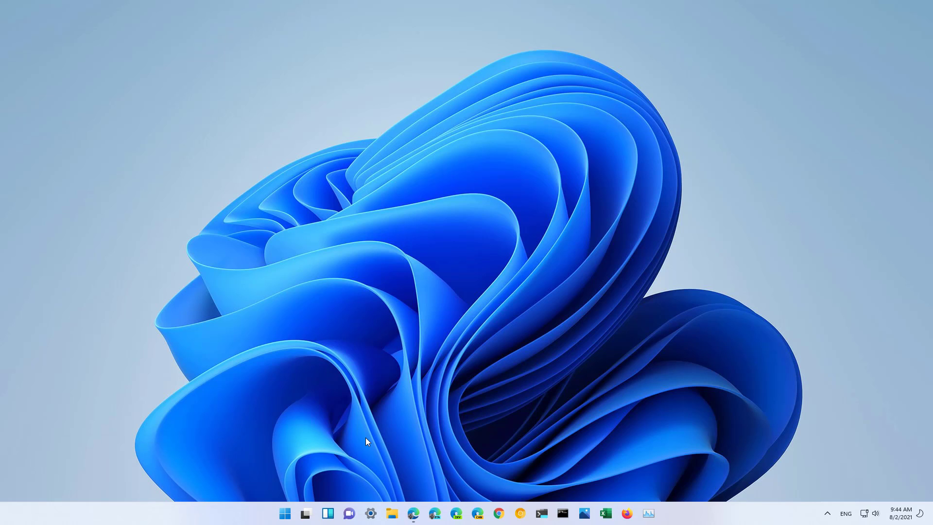
Step: Launch Settings from the Start menu search, landing on the System page for LABPCW11
key("super")
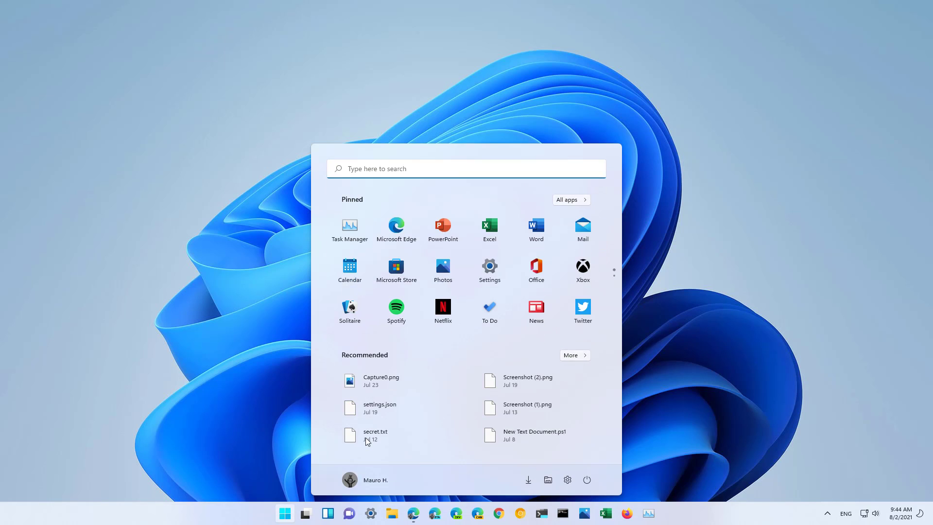
type("settings")
left_click(348, 246)
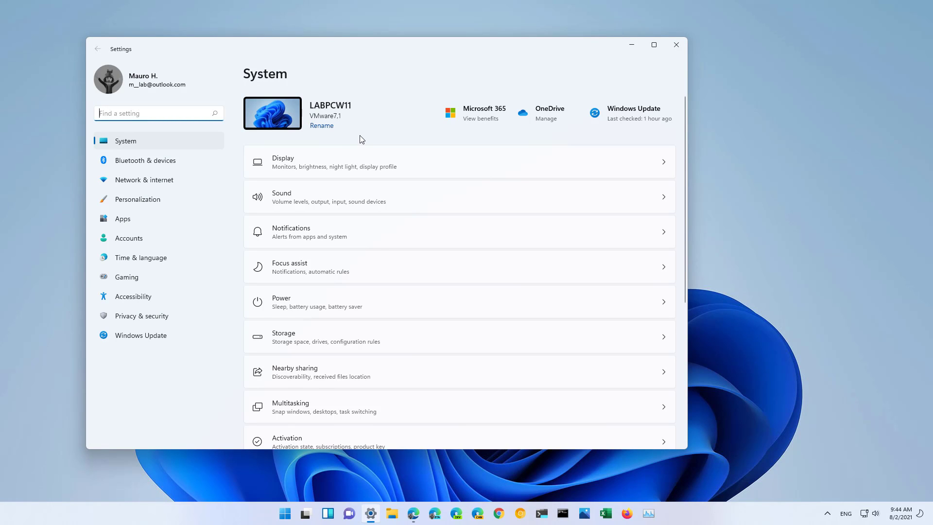
Step: Start the Rename your PC dialog for LABPCW11 and enter PCWin11 as the new name
left_click(319, 127)
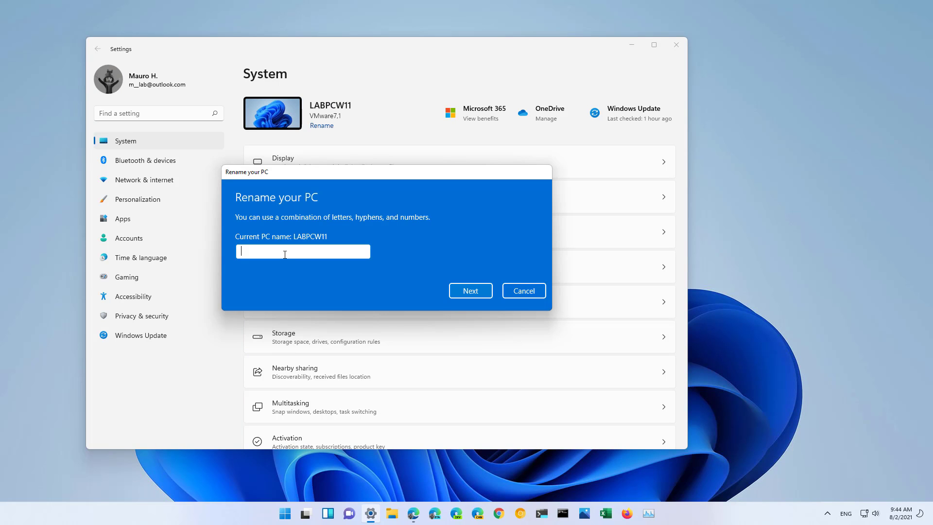
type("PCWin11")
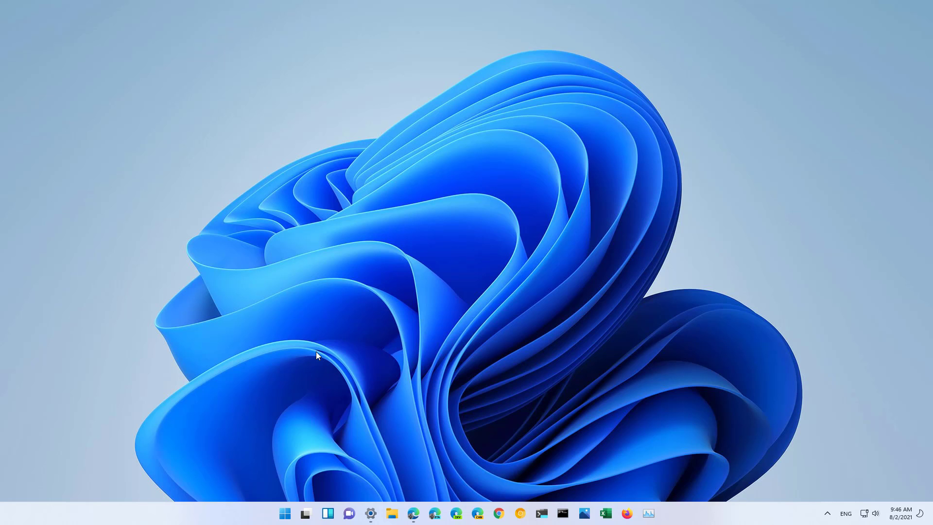
Step: Reopen Settings from the taskbar and go to System > About for this PC
left_click(370, 514)
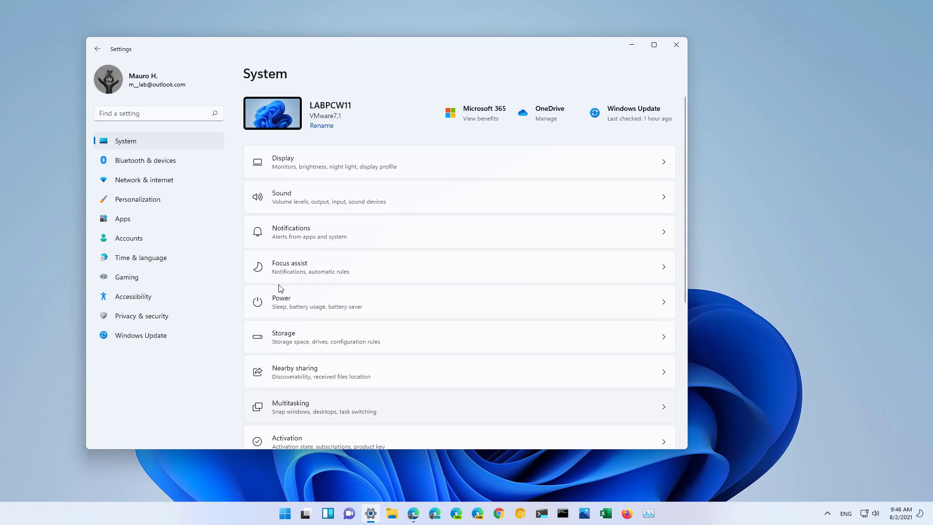
scroll(343, 216, "down", 5)
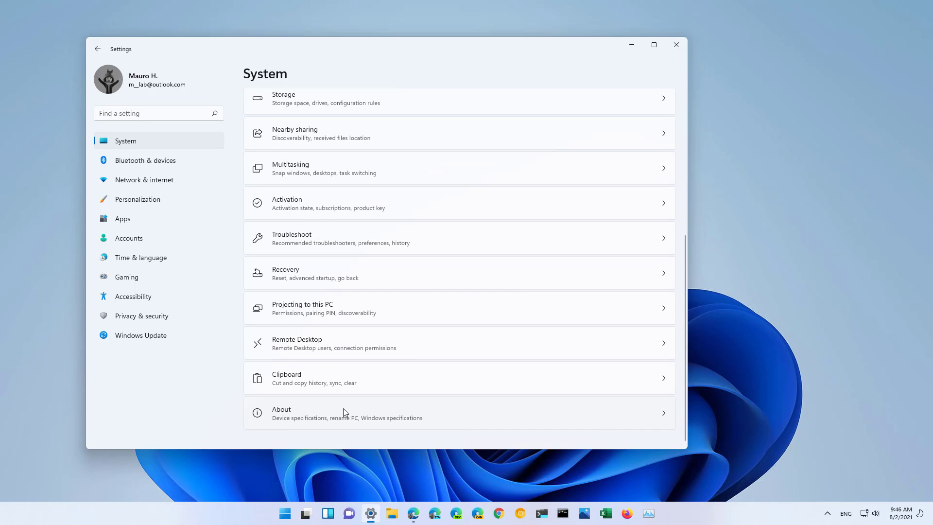
left_click(343, 412)
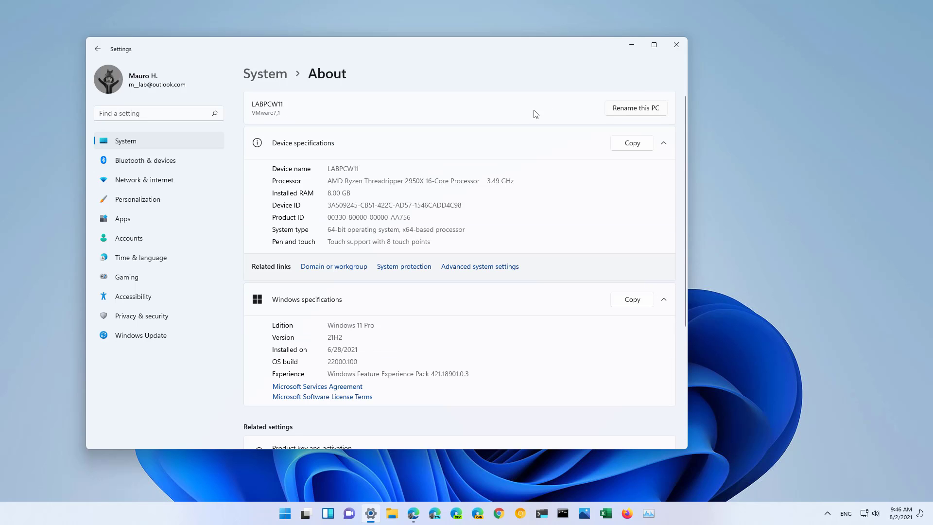
Step: Enter PCWin11 in Rename this PC, cancel without applying, and close Settings
left_click(621, 111)
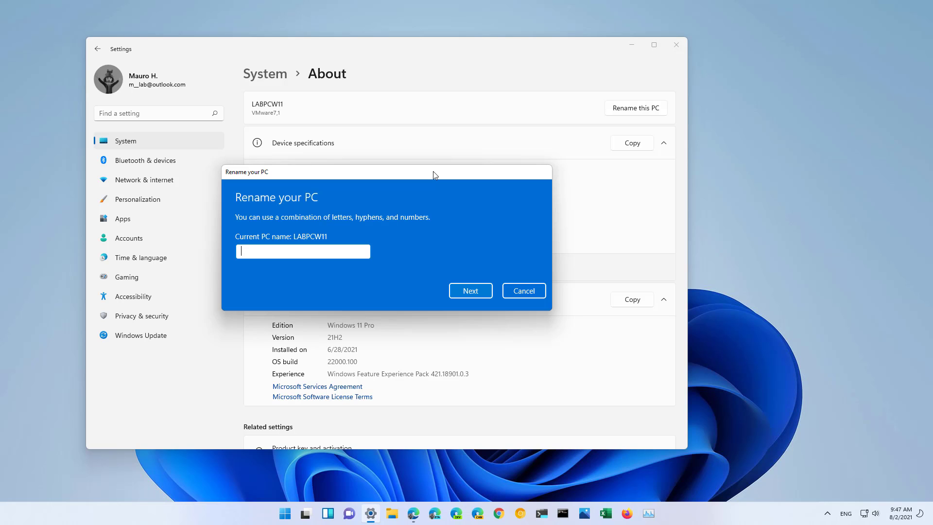
type("PCWin11")
left_click(426, 290)
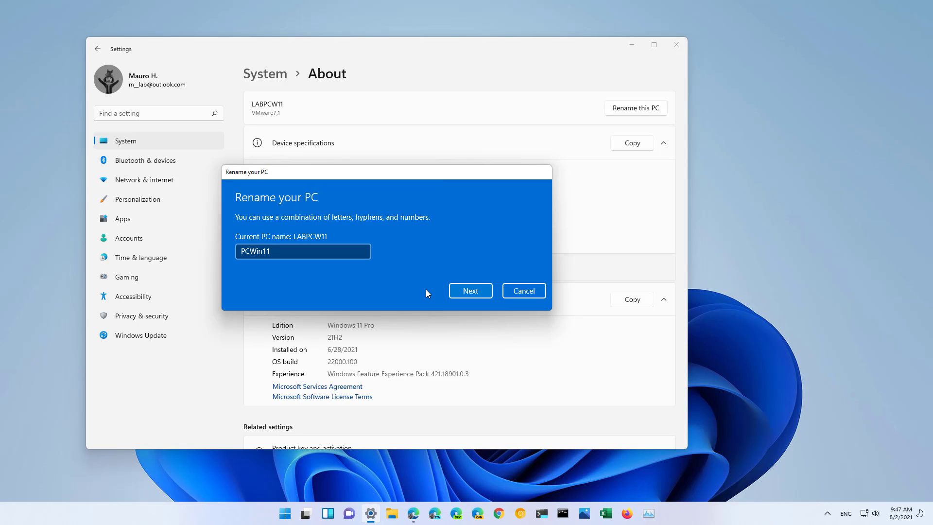
left_click(521, 292)
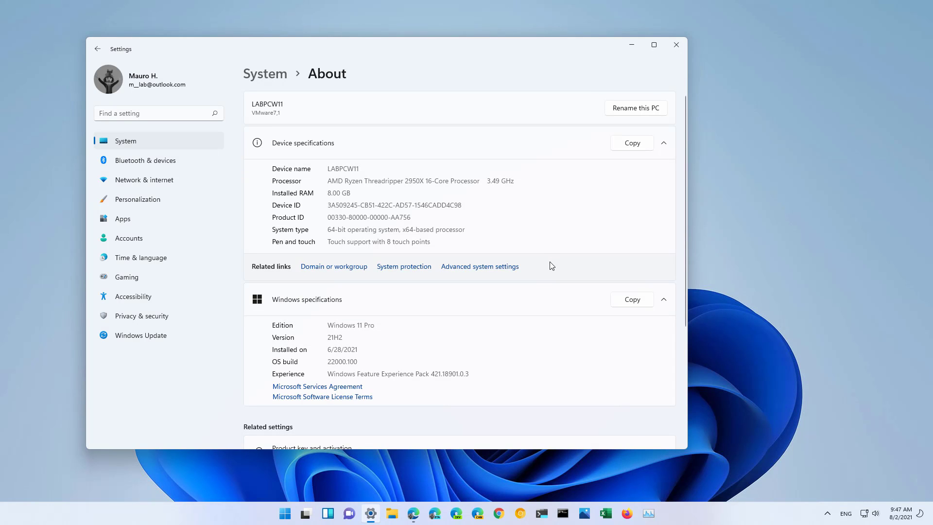
key("alt+F4")
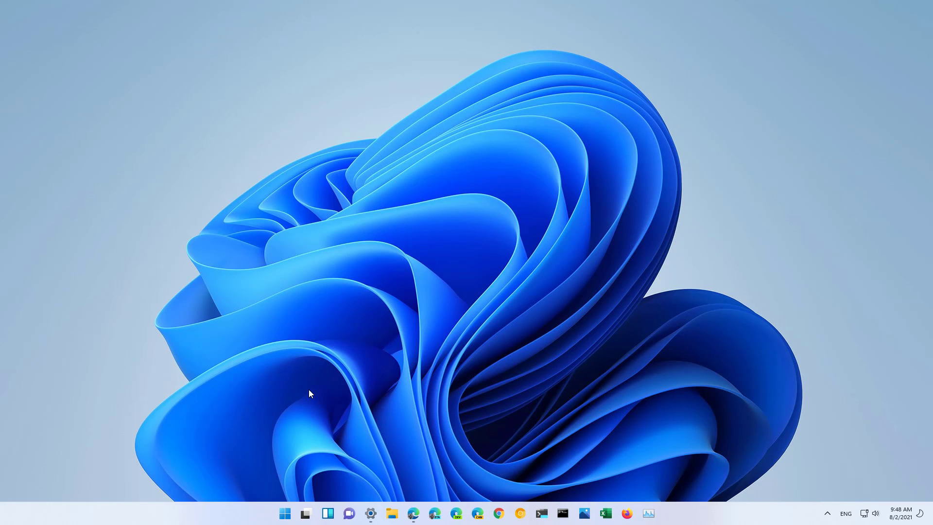
Step: Launch Control Panel from Start and reach System Properties via System and Security > Allow remote access
key("super")
type("contr")
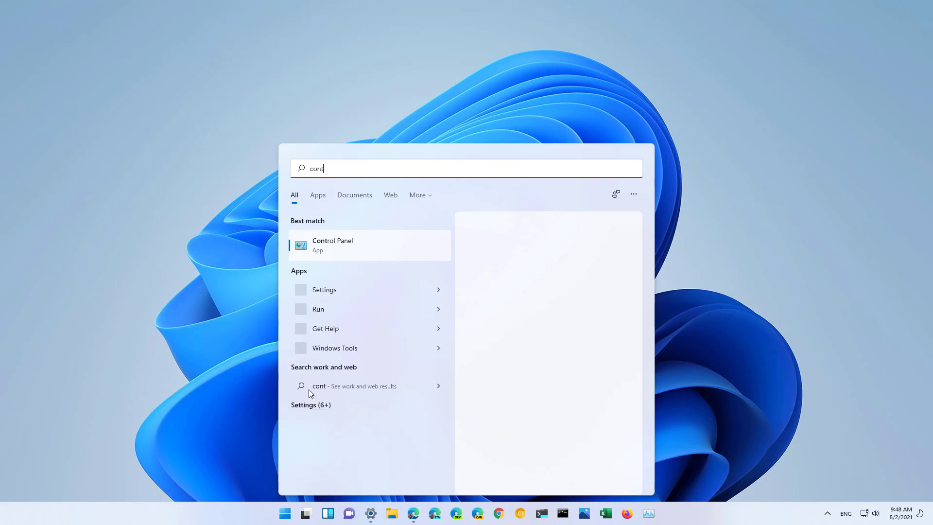
left_click(331, 249)
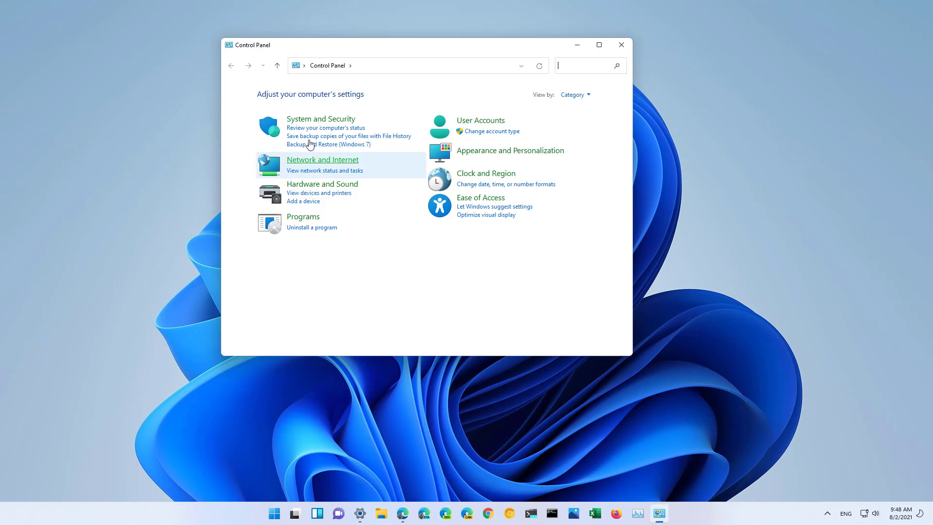
left_click(314, 120)
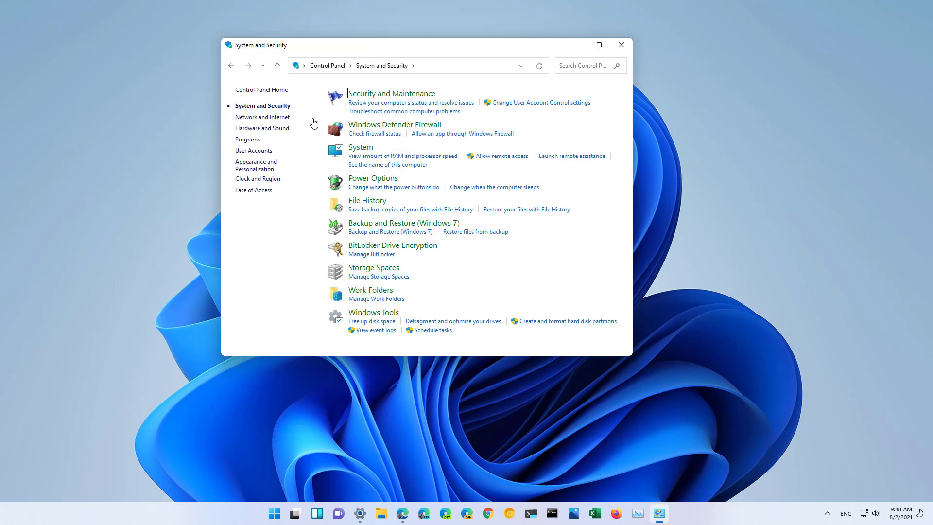
left_click(499, 163)
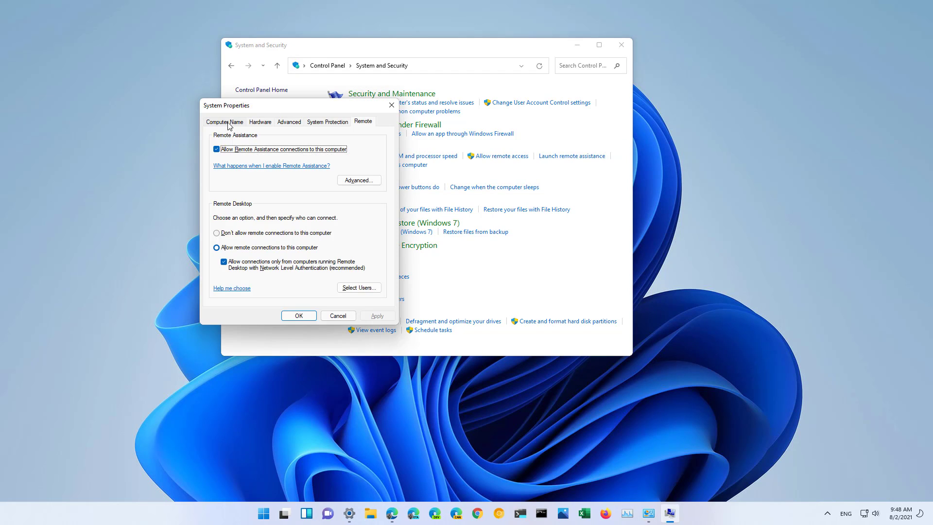
Step: In System Properties' Computer Name tab, replace LABPCW11 with PCWin11 and confirm
left_click(229, 126)
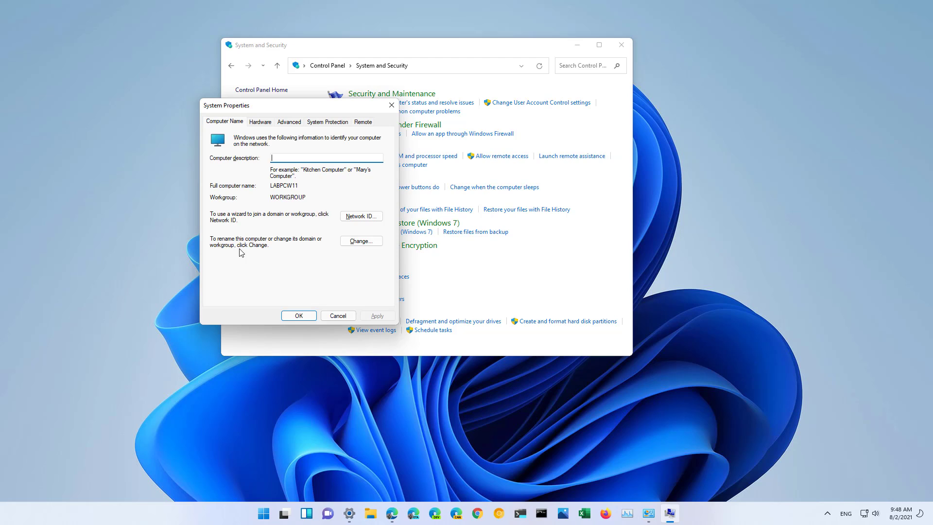
left_click(361, 242)
double_click(254, 178)
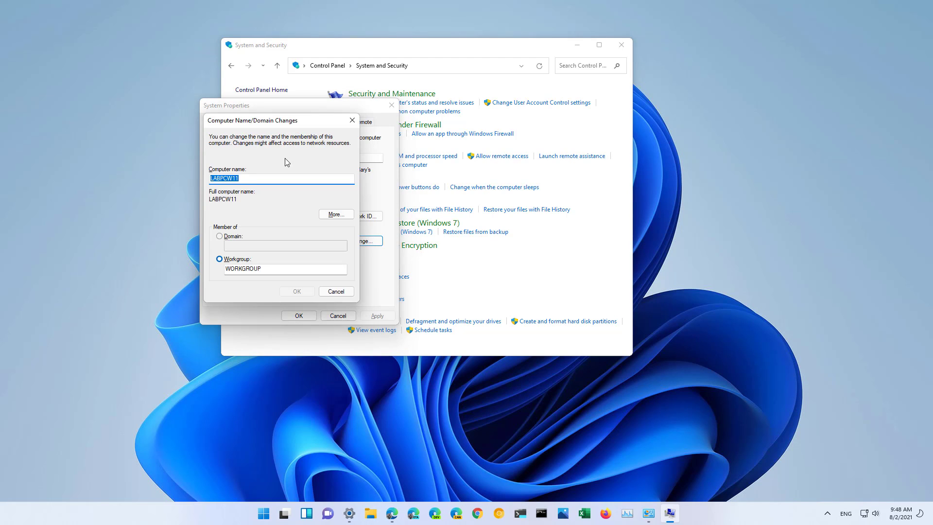
type("PC")
type("Win11")
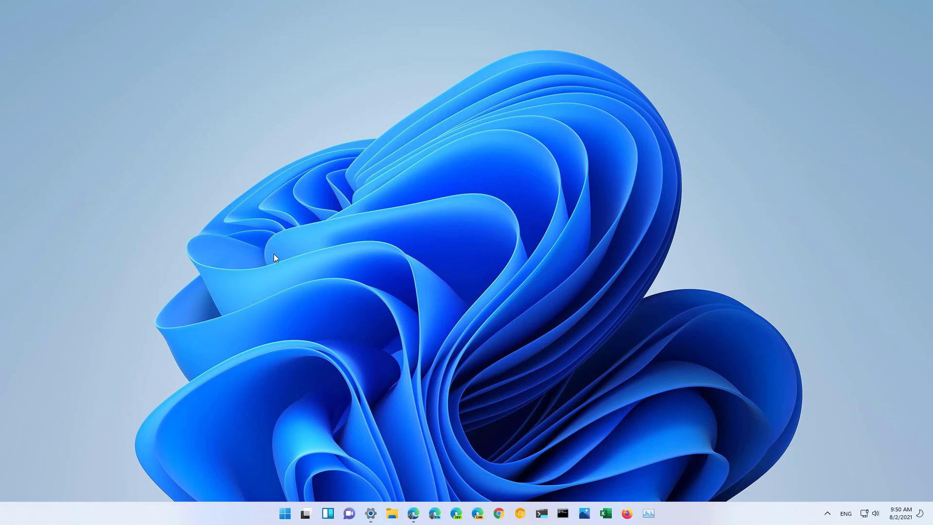
Step: Run Windows Terminal Preview as administrator and show the current name LABPCW11 with hostname
key("super")
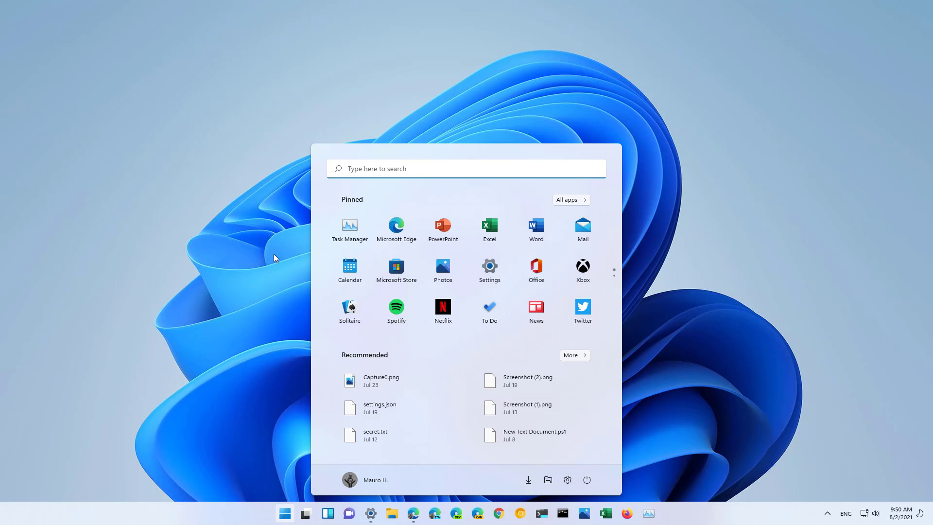
type("termin")
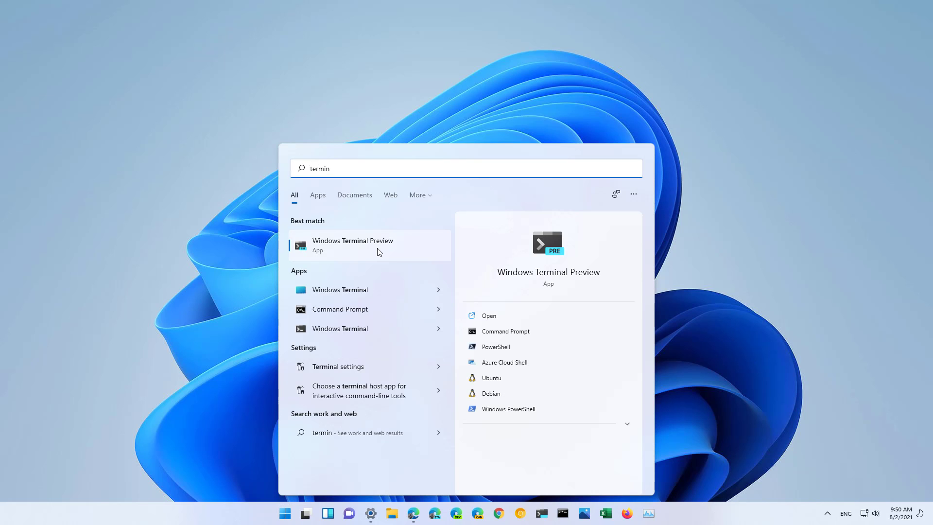
right_click(377, 248)
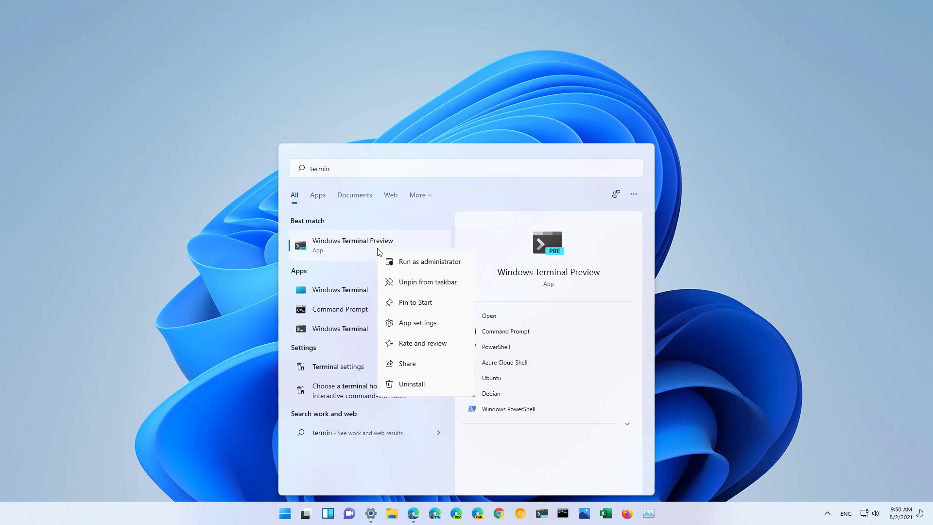
left_click(427, 262)
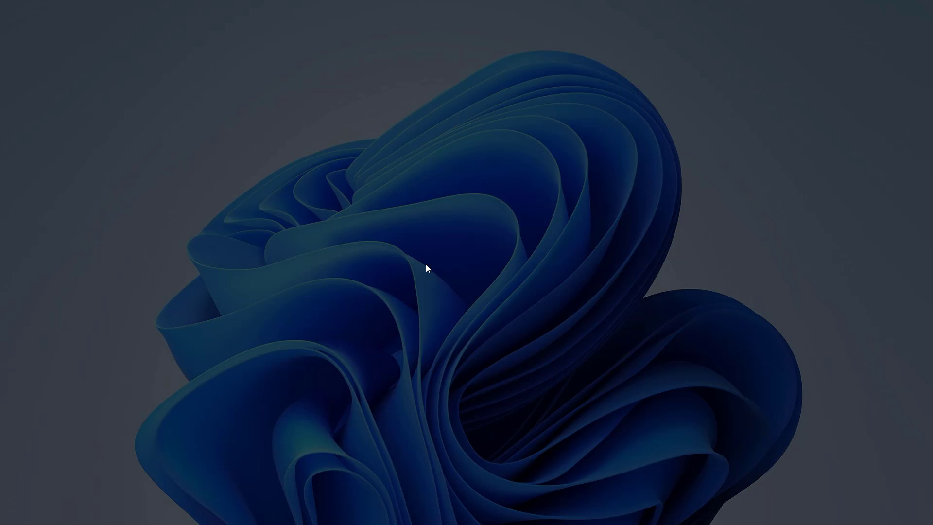
left_click(432, 335)
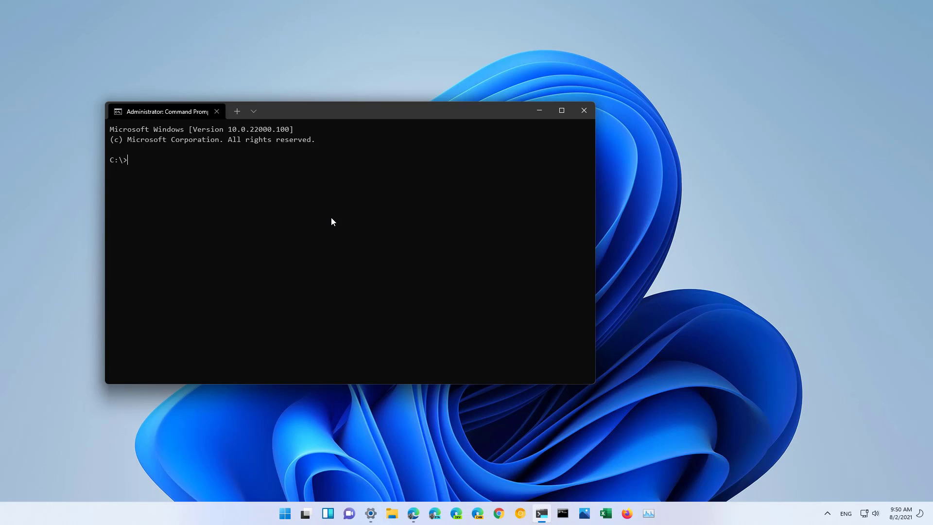
type("hostname")
key("Return")
type("WMIC computersystem where caption='CURRENT-PC-NAME' rename 'NEWPCNAME'")
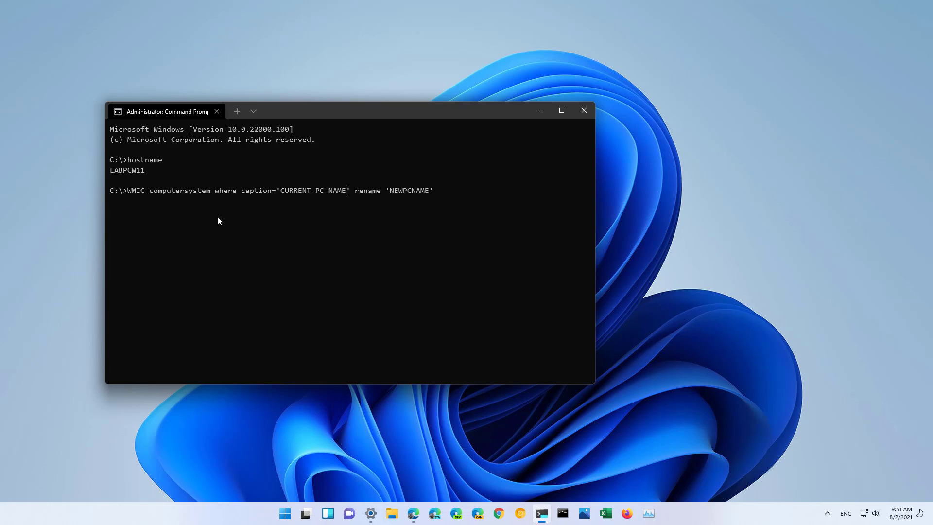
Step: Run WMIC computersystem where caption='LABPCW11' rename 'PCWin11', returning ReturnValue 0
key("BackSpace")
key("BackSpace")
key("BackSpace")
key("BackSpace")
key("BackSpace")
key("BackSpace")
key("BackSpace")
key("BackSpace")
key("BackSpace")
key("BackSpace")
key("BackSpace")
key("BackSpace")
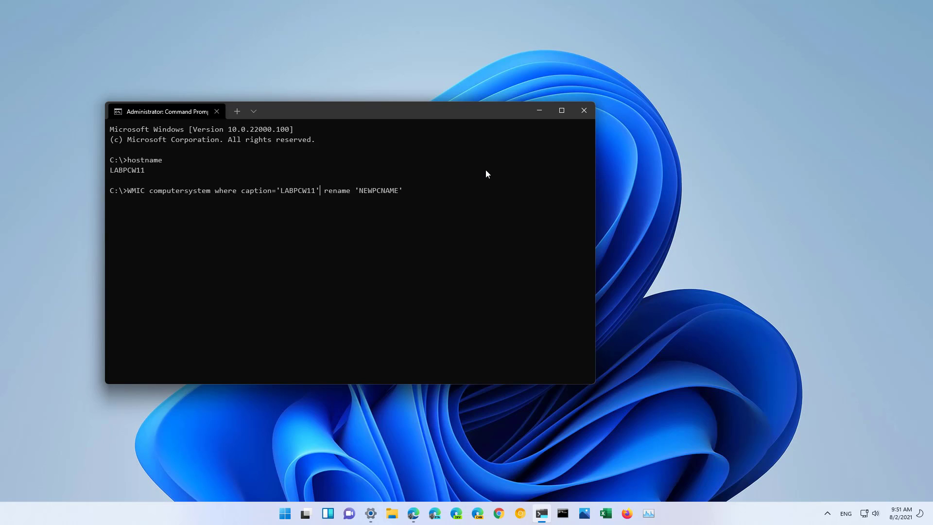
key("Delete")
key("Delete")
key("Delete")
key("Delete")
key("Delete")
key("Delete")
key("Delete")
key("Delete")
key("Delete")
type("WIN")
key("BackSpace")
key("BackSpace")
key("BackSpace")
type("PCWin11")
key("Return")
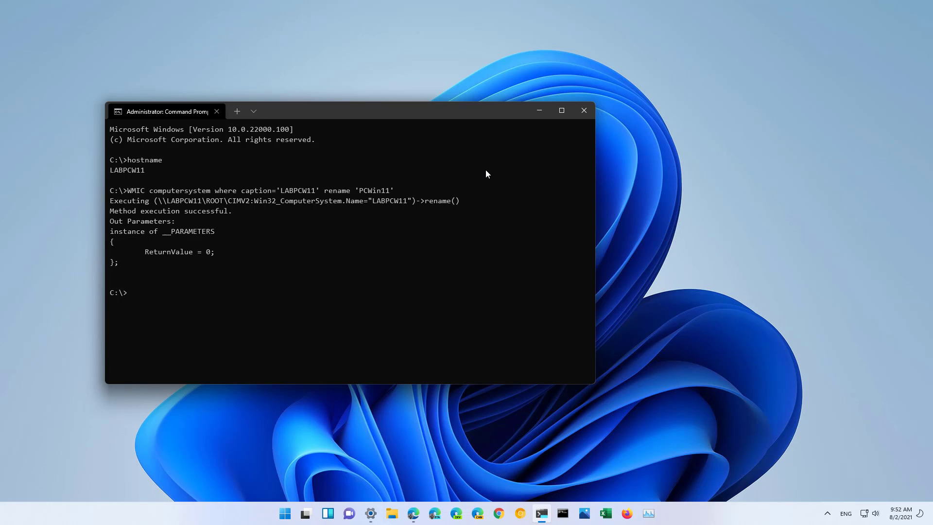
type("shutdown -")
type("r ")
type("-t 00")
Step: Run shutdown -r -t 00 to restart the computer immediately
key("Return")
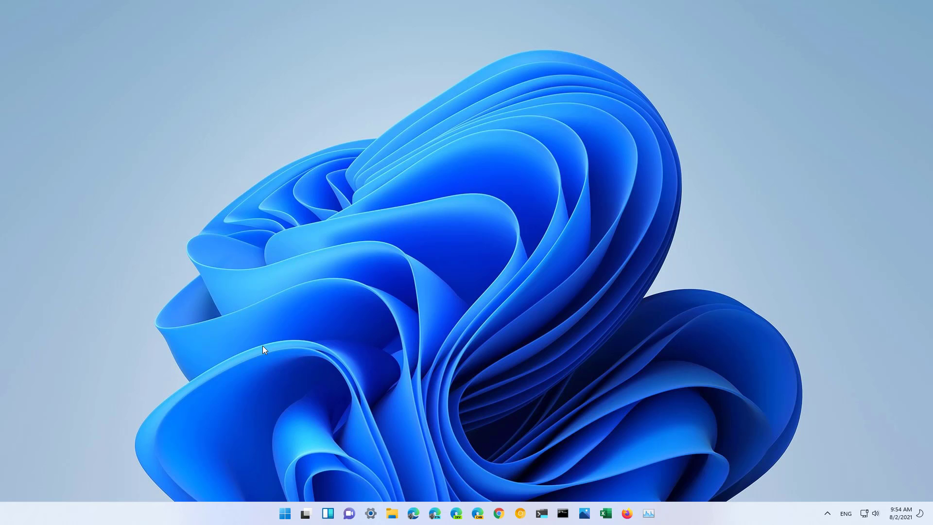
Step: Run Windows Terminal Preview as administrator and add a PowerShell tab from the new-tab dropdown
key("super")
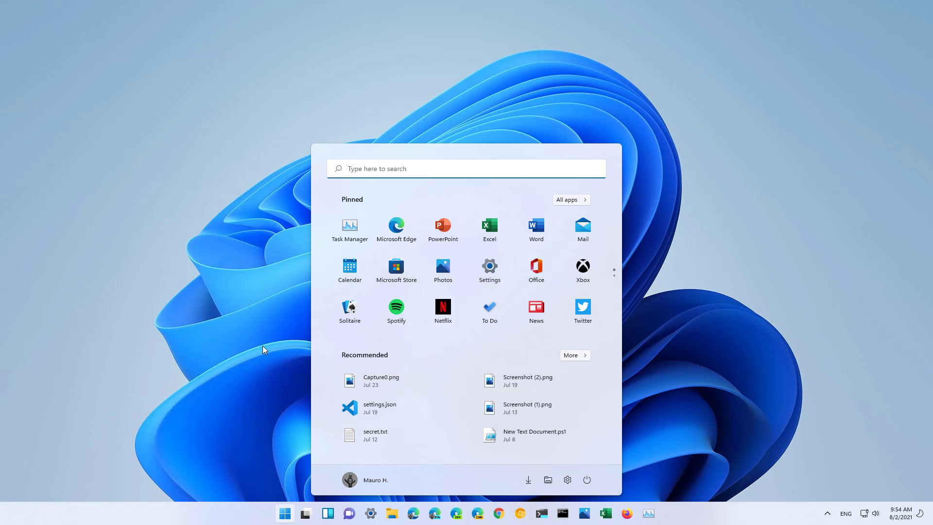
type("termi")
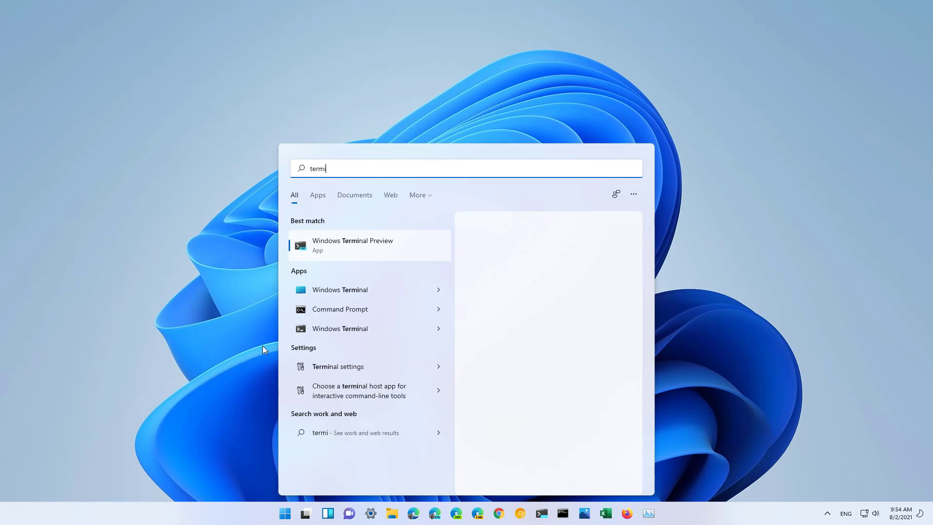
right_click(333, 247)
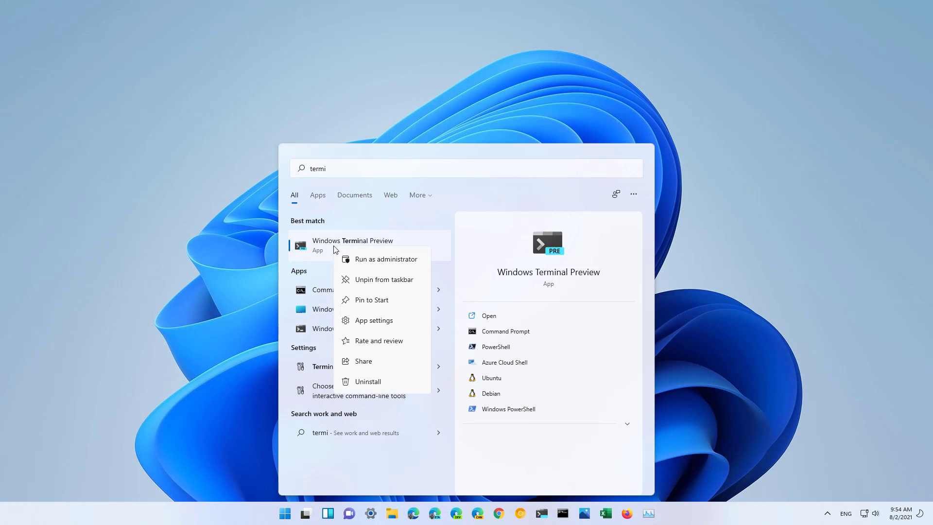
left_click(387, 259)
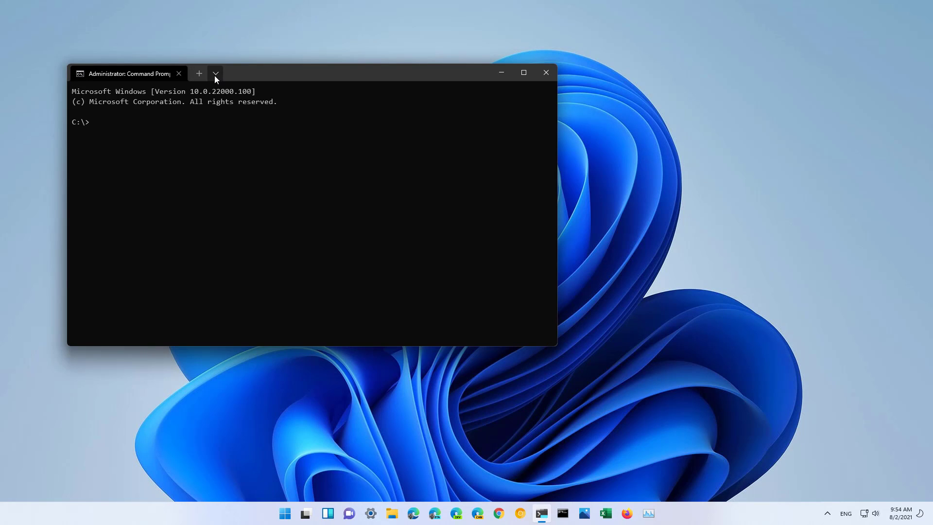
left_click(216, 74)
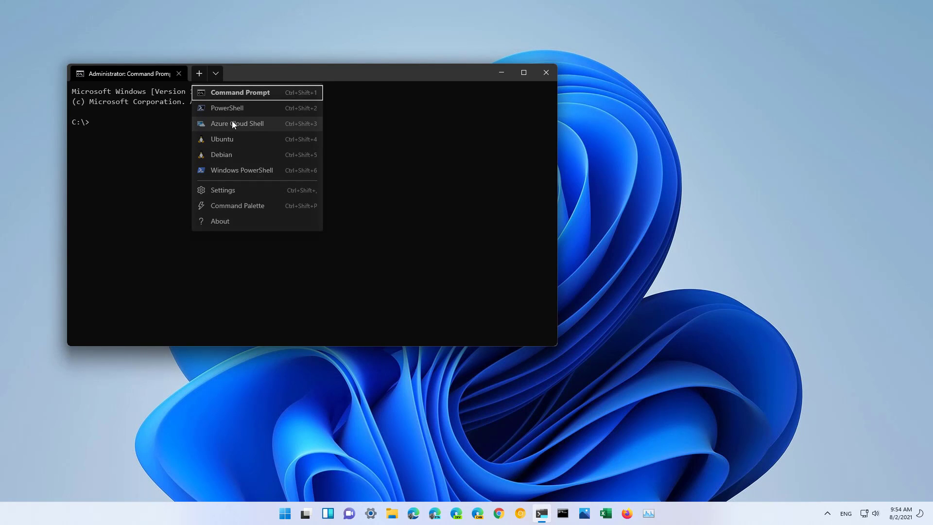
left_click(232, 109)
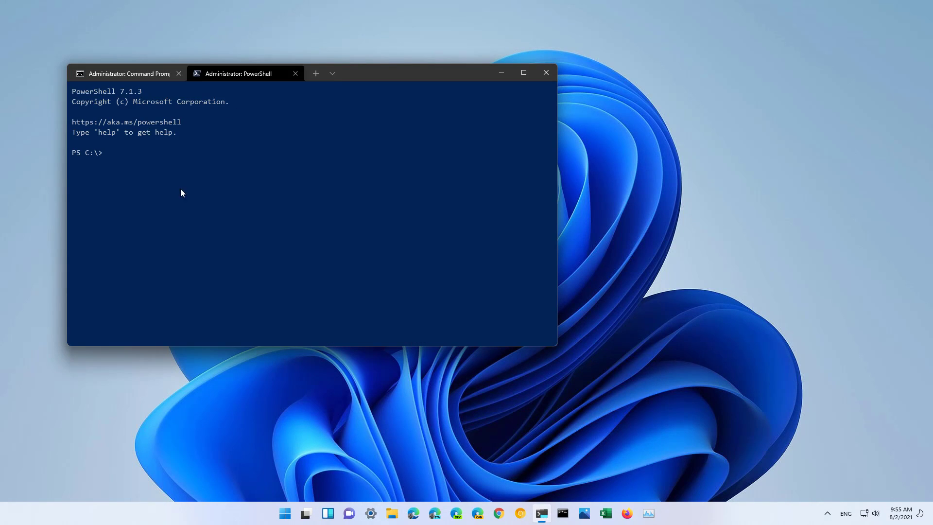
type("Rename-Computer -NewName \"NEW-PC-NAME\"")
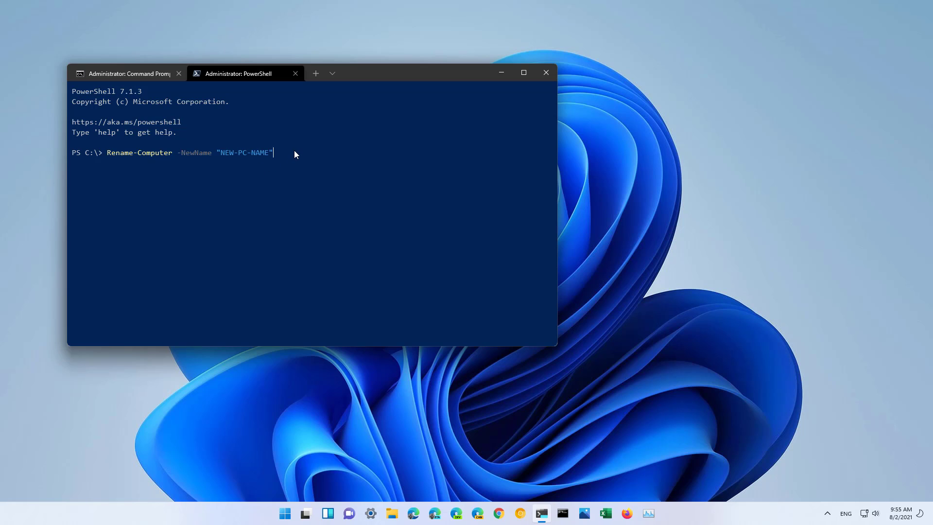
Step: Run Rename-Computer -NewName "NEW-PC-NAME", then issue restart-computer
key("Return")
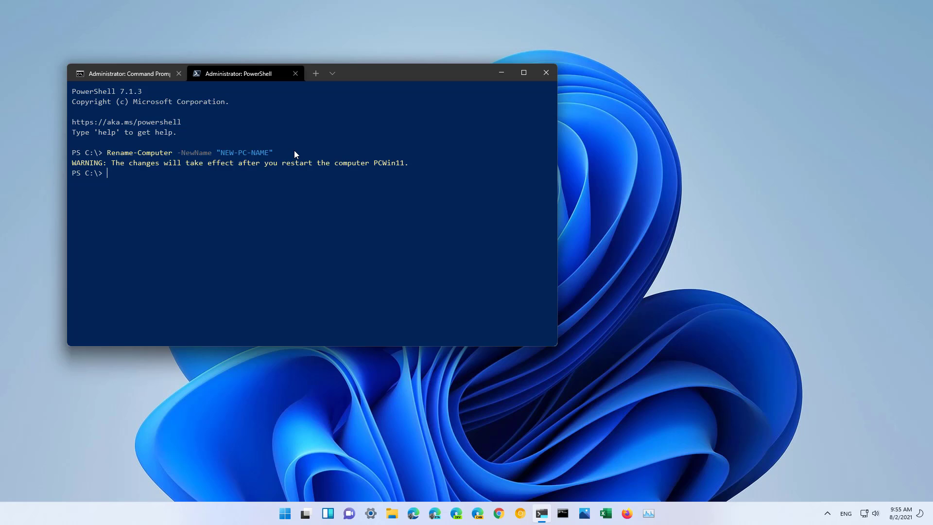
type("restart-computer")
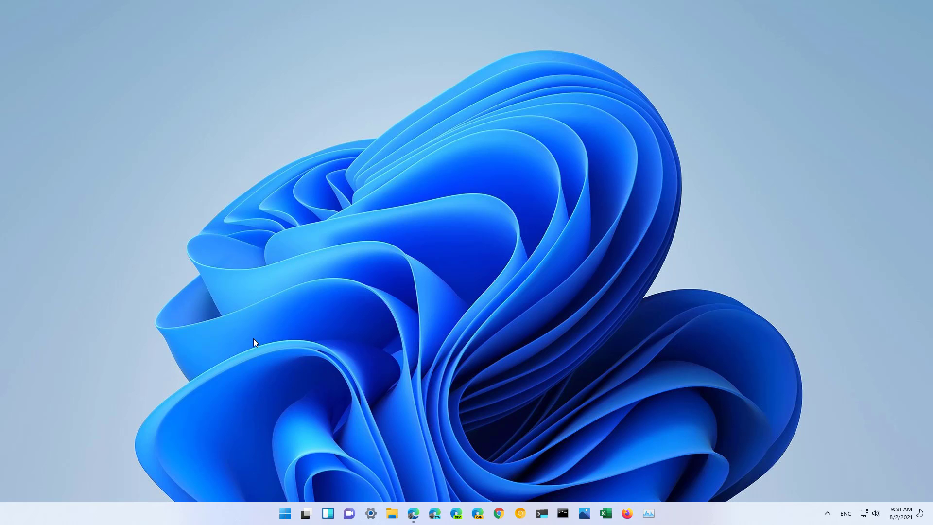
left_click(370, 514)
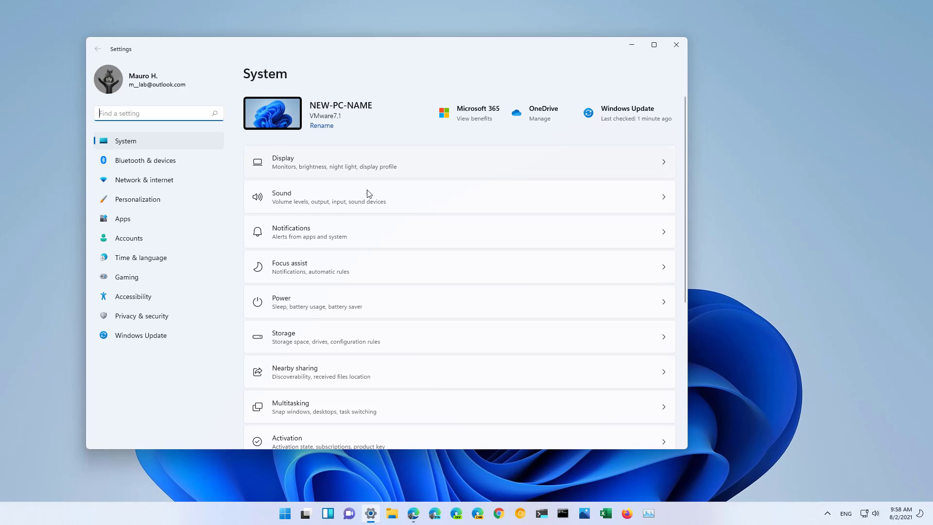
scroll(372, 226, "down", 5)
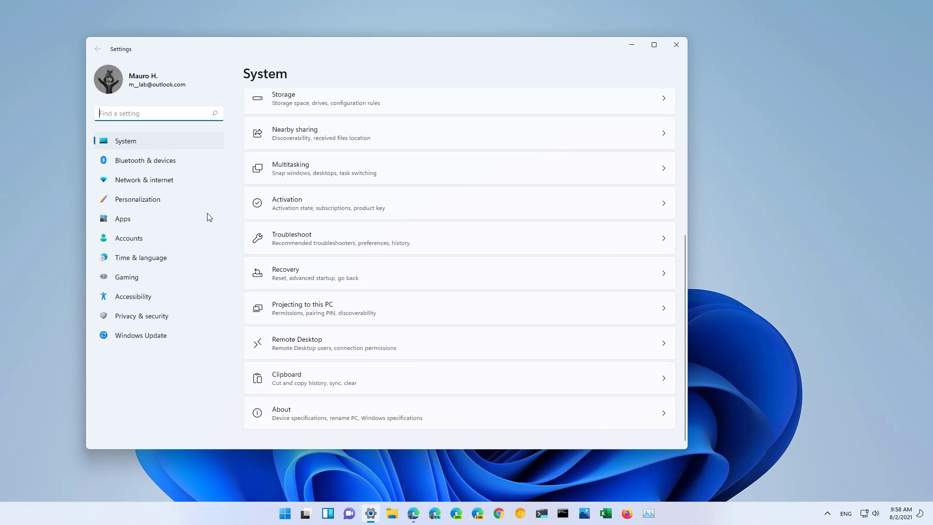
left_click(307, 420)
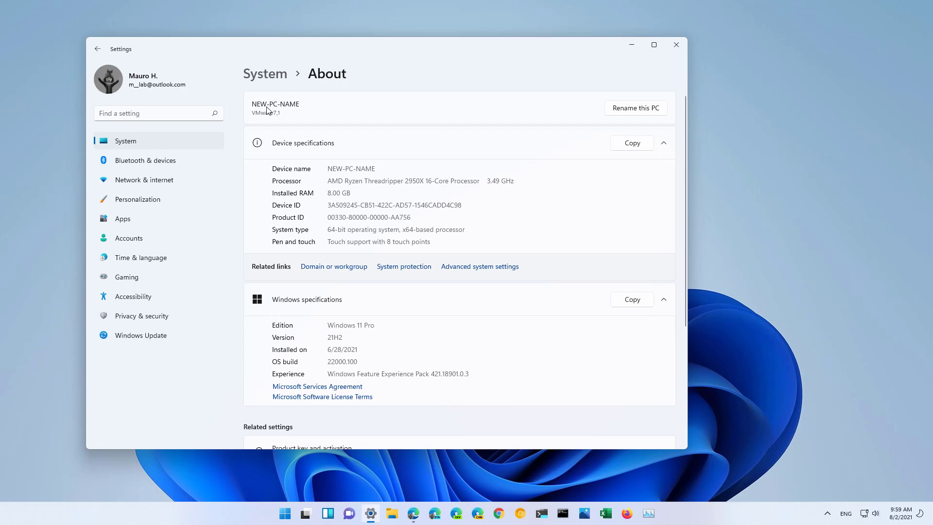
left_click(631, 45)
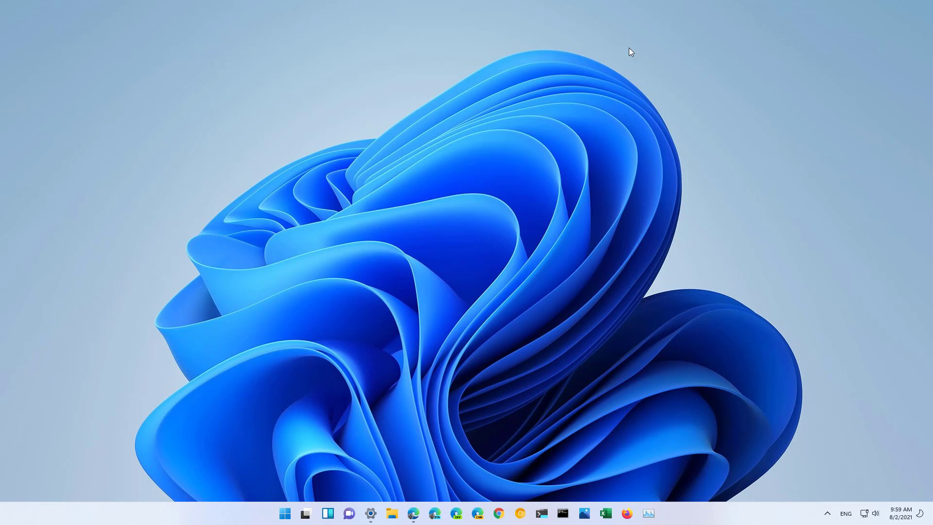
left_click(413, 513)
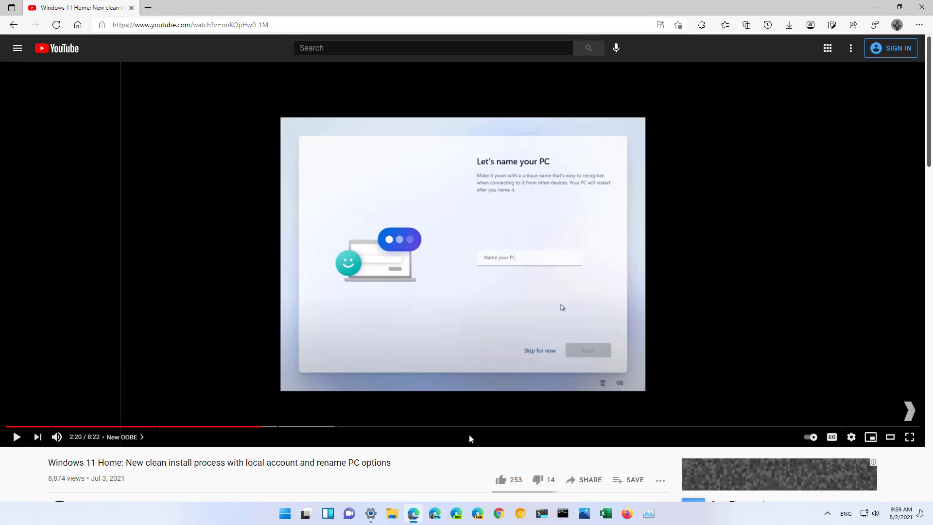